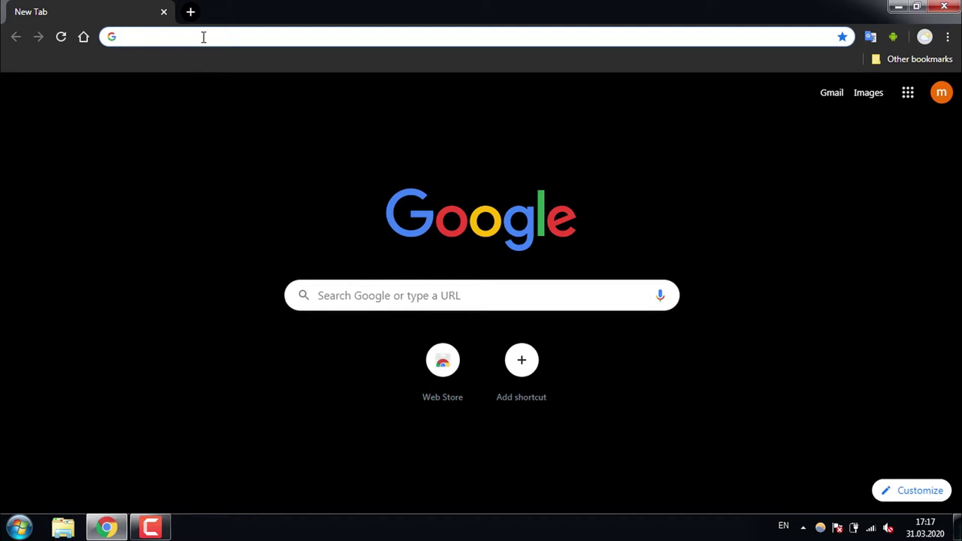
# Search the web for "ubuntu 16.04" and open the Ubuntu 16.04.6 LTS releases page at the desktop image downloads.
pyautogui.write('ubuntu 16.04')
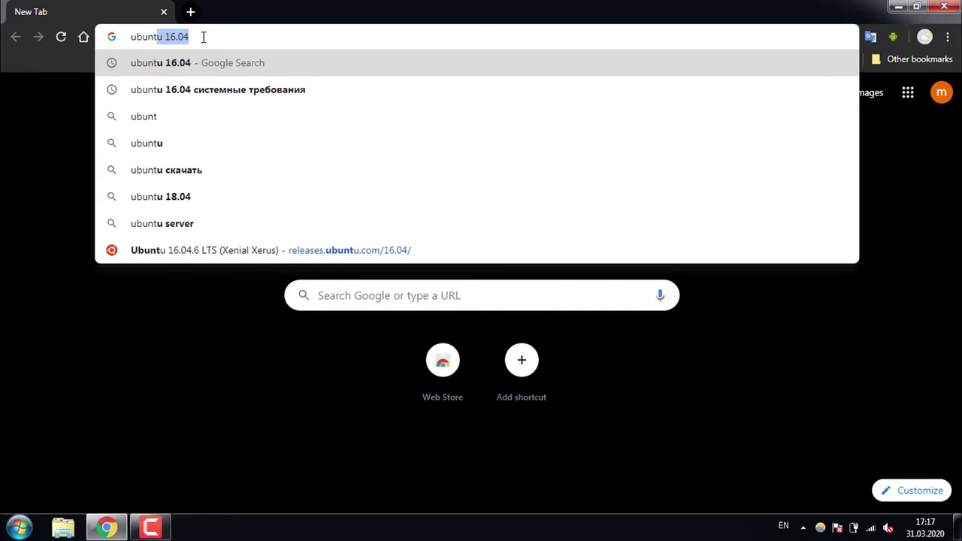
pyautogui.press('Return')
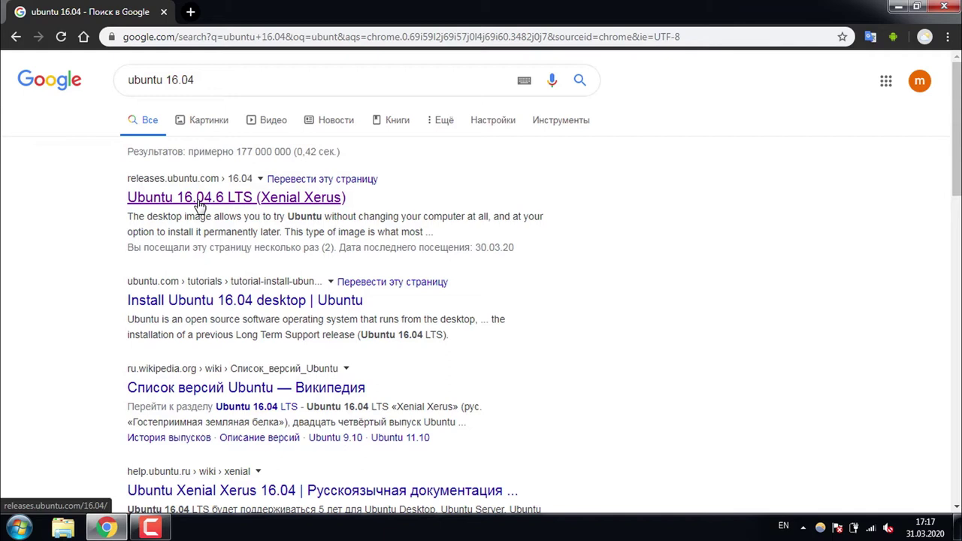
pyautogui.click(200, 199)
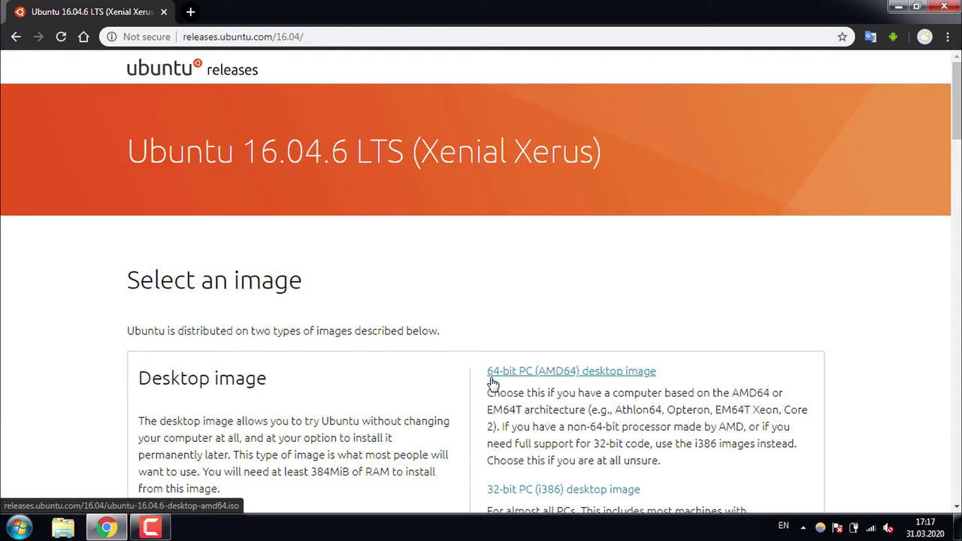
pyautogui.scroll(-2, 511, 382)
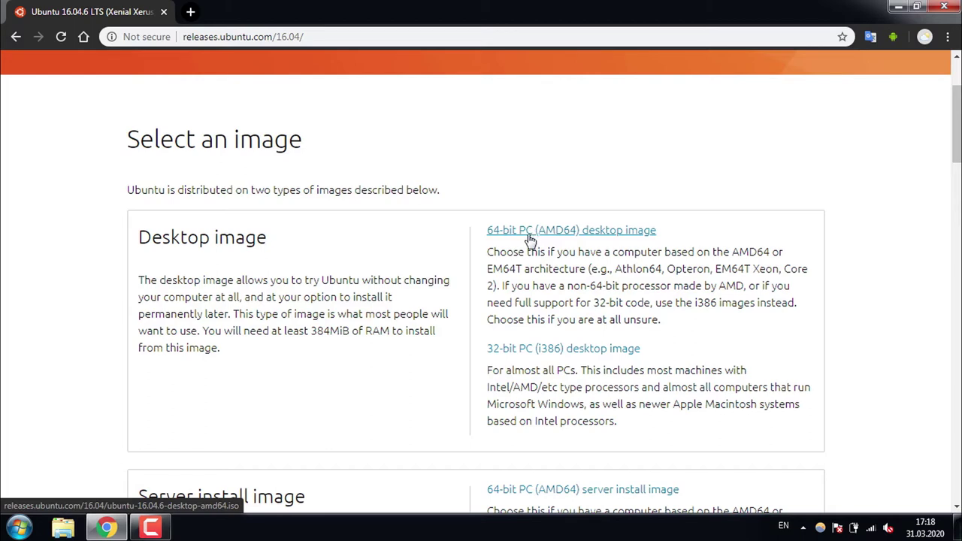
# Search for "unetbootin" in a new browser tab and open the UNetbootin homepage to read its description and downloads.
pyautogui.click(192, 13)
pyautogui.write('u')
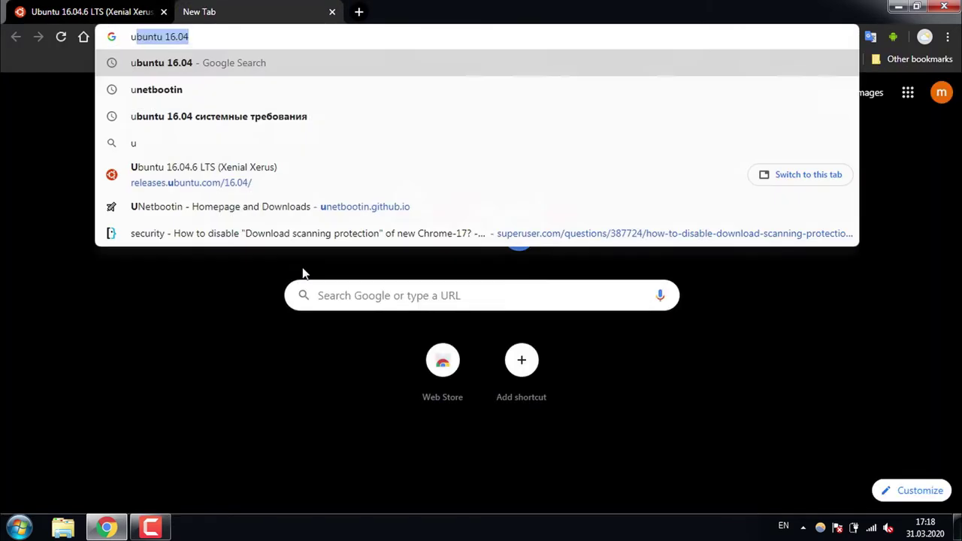
pyautogui.write('net')
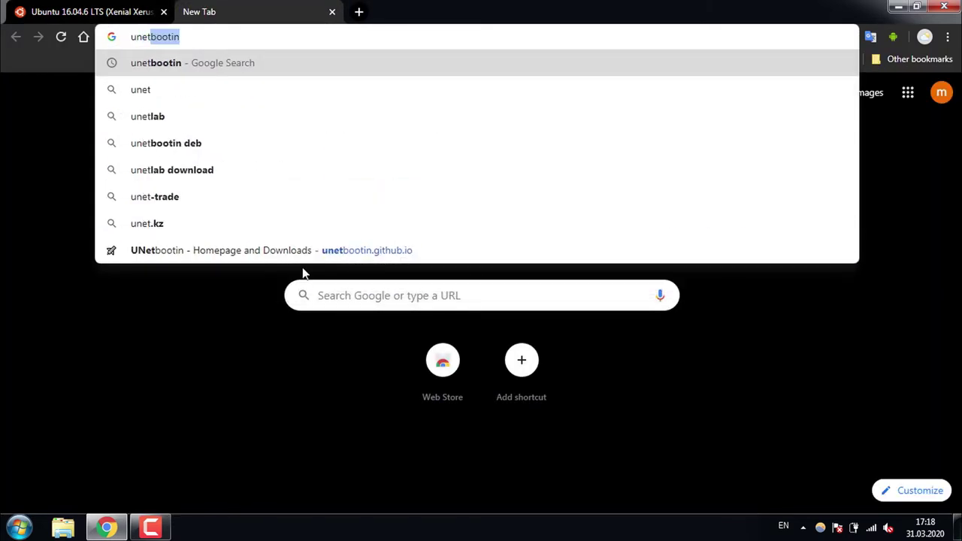
pyautogui.press('Return')
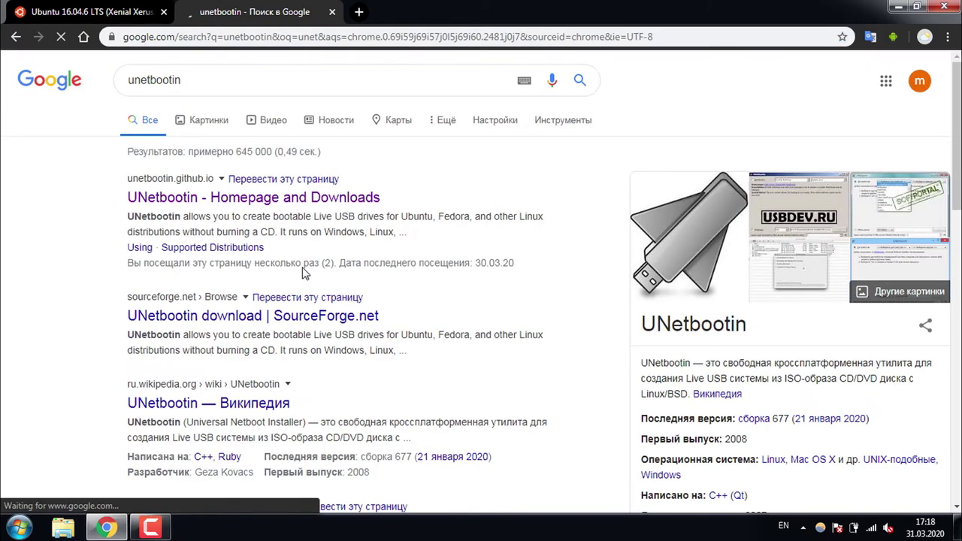
pyautogui.click(254, 200)
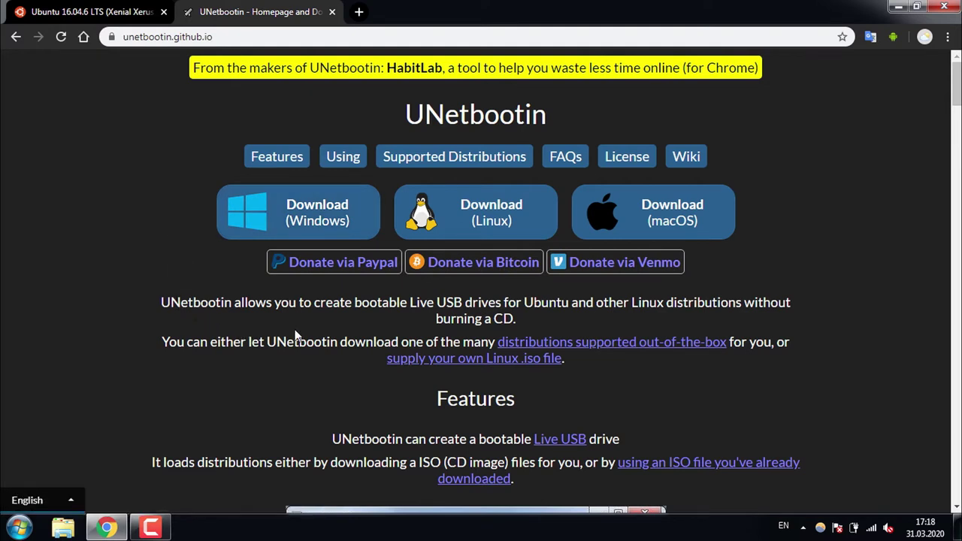
pyautogui.moveTo(411, 302); pyautogui.dragTo(570, 303)
pyautogui.click(539, 332)
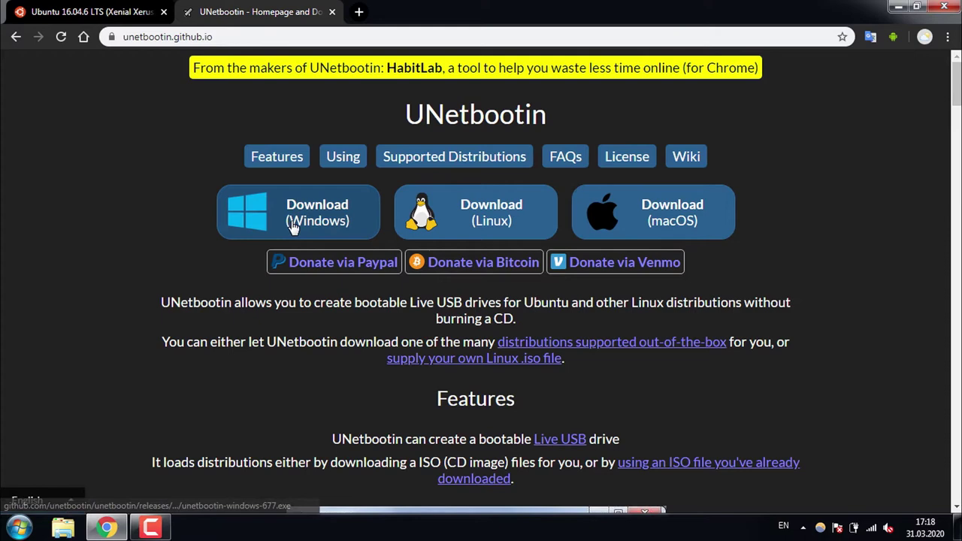
# Run unetbootin-windows-677.exe from the Linux iso folder and choose ubuntu-16.04.6-desktop-amd64.iso as its disk image.
pyautogui.click(91, 529)
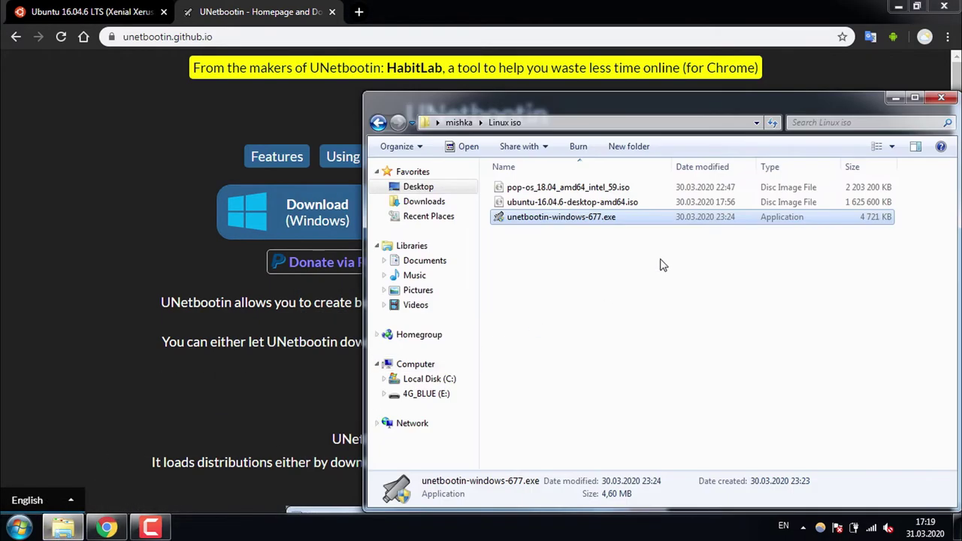
pyautogui.doubleClick(578, 218)
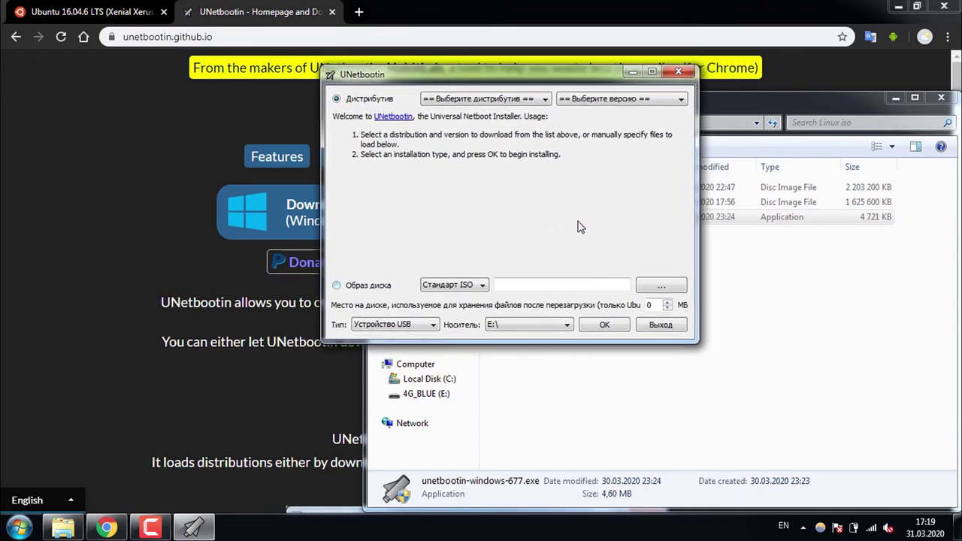
pyautogui.press('Down')
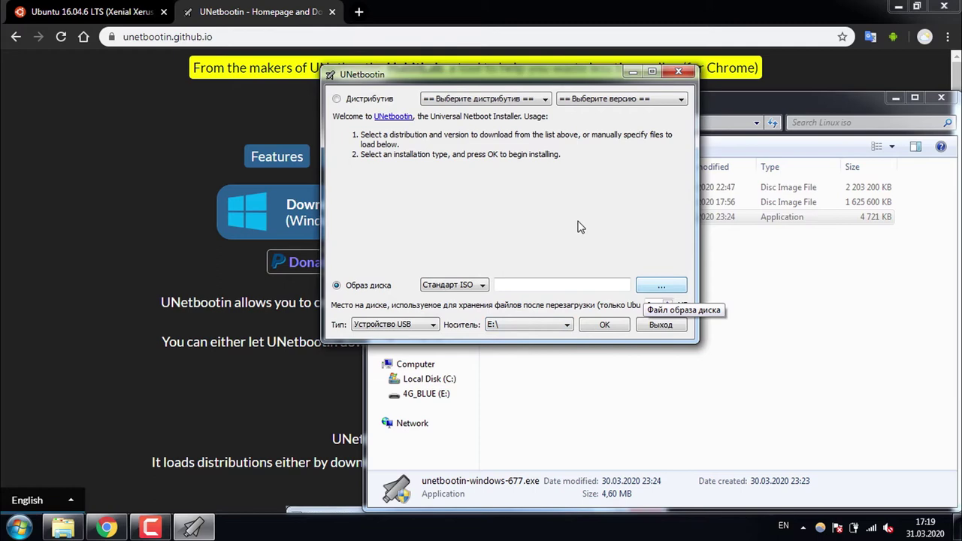
pyautogui.click(650, 285)
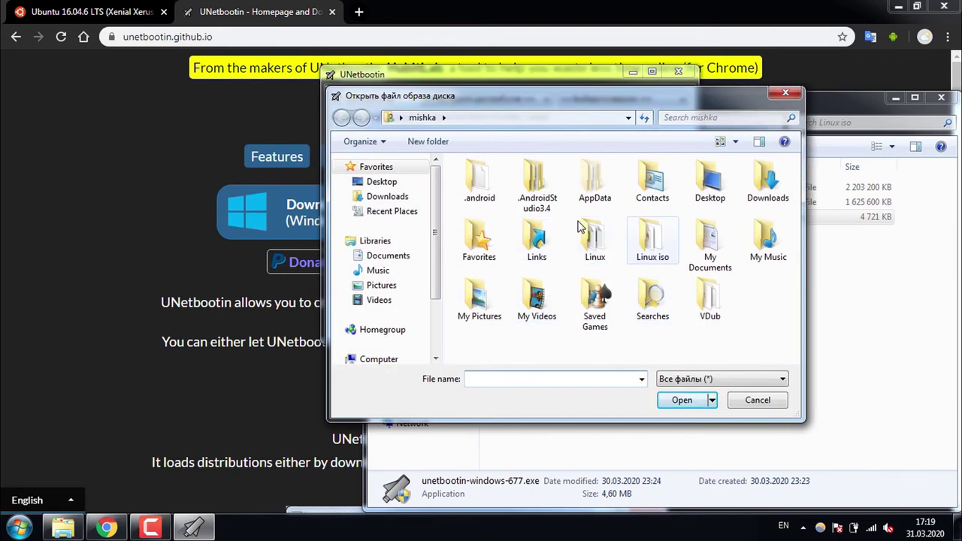
pyautogui.doubleClick(652, 239)
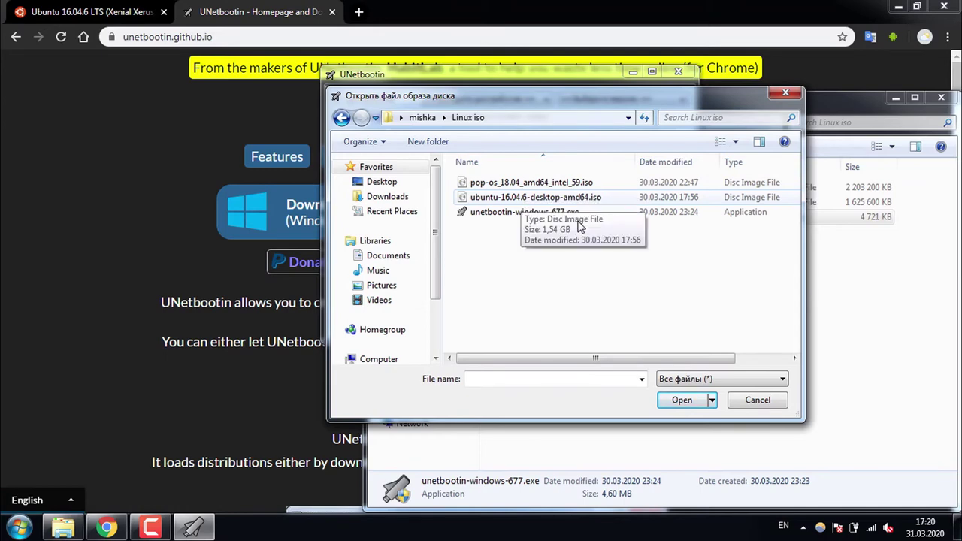
pyautogui.doubleClick(579, 227)
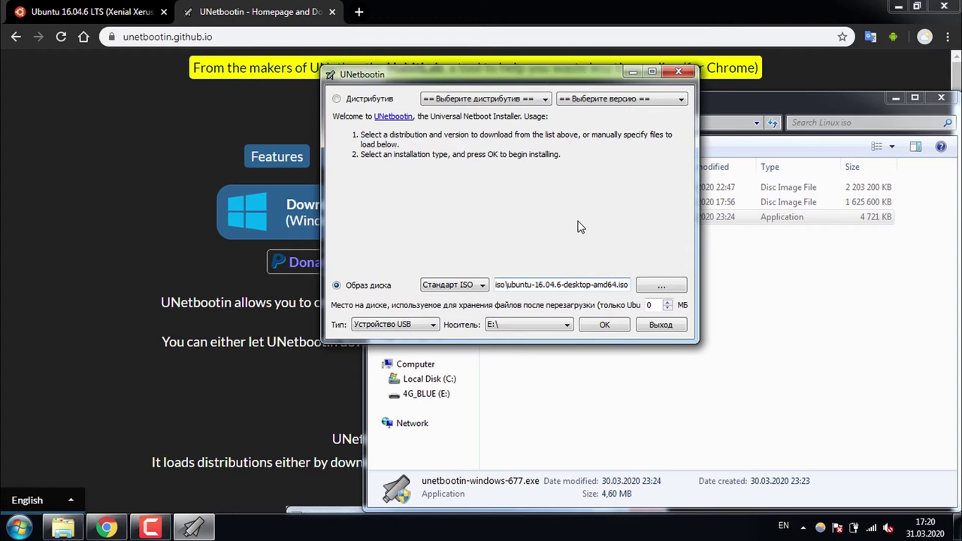
# Switch back to Chrome and examine the LTS label and version number in the Ubuntu release page's title.
pyautogui.click(89, 13)
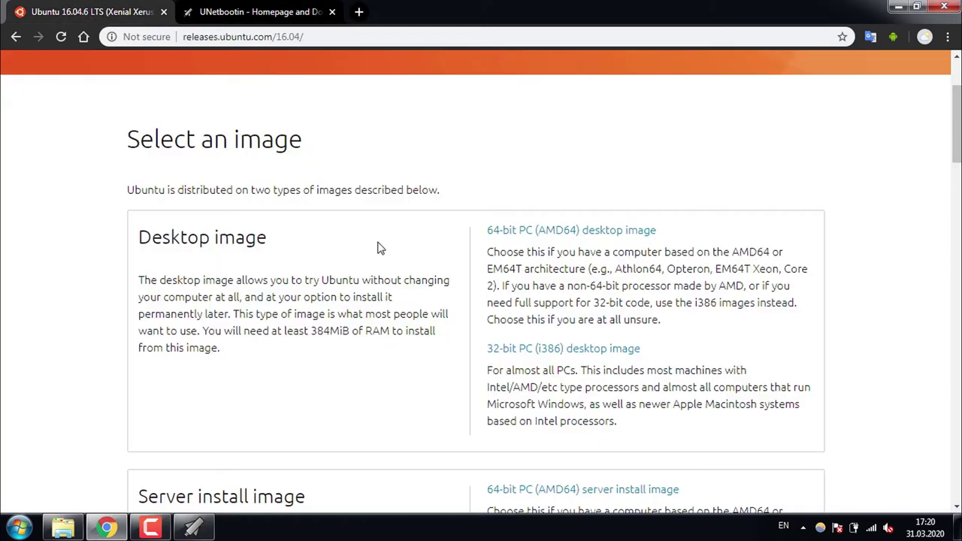
pyautogui.scroll(2, 253, 182)
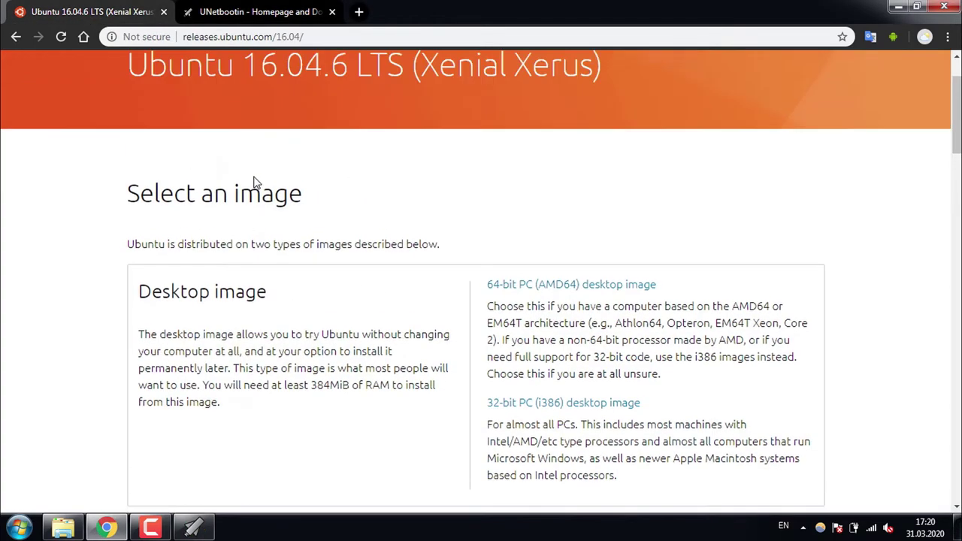
pyautogui.moveTo(353, 154); pyautogui.dragTo(404, 151)
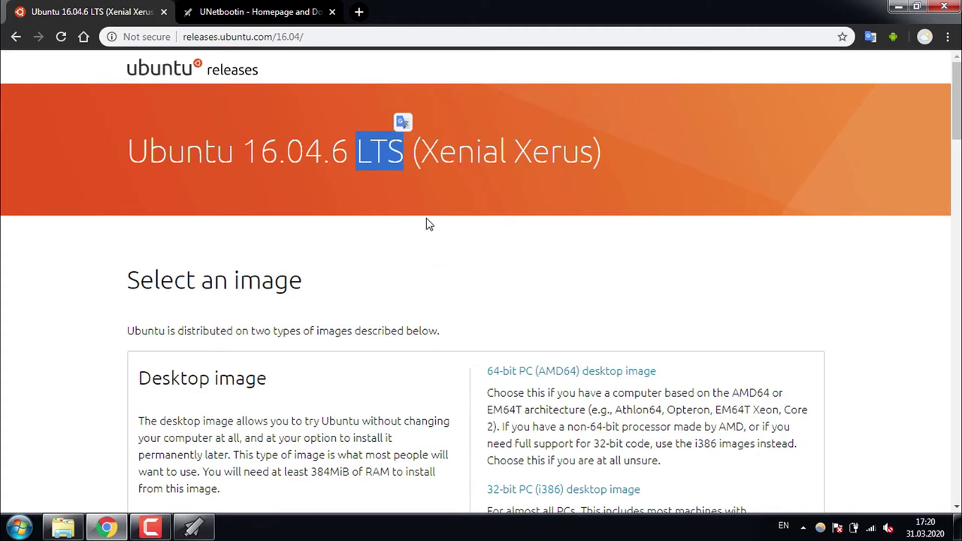
pyautogui.click(422, 240)
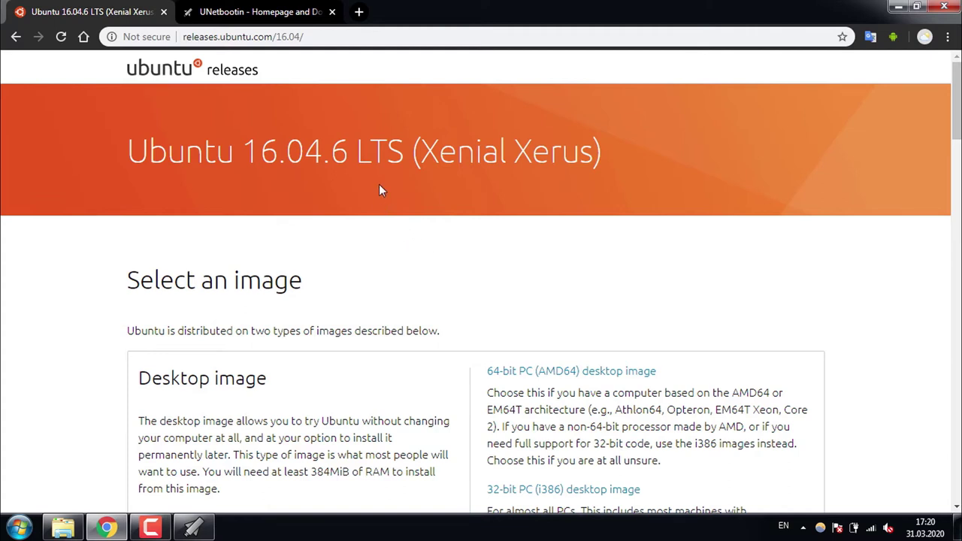
pyautogui.moveTo(245, 148); pyautogui.dragTo(277, 148)
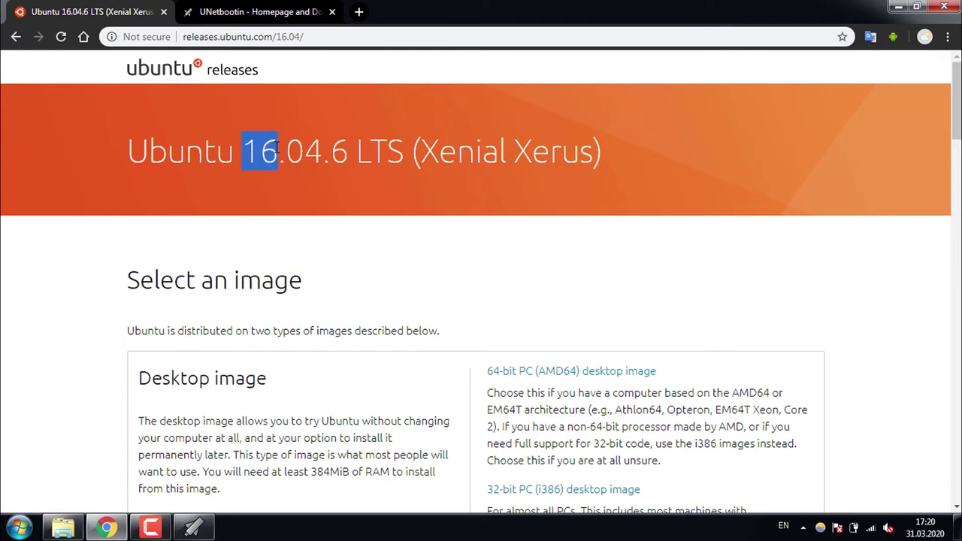
pyautogui.click(247, 153)
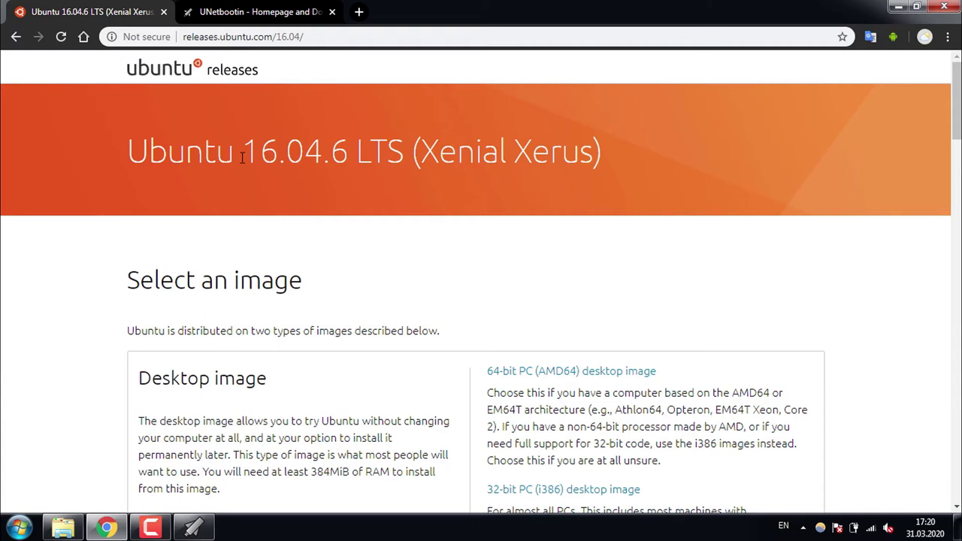
pyautogui.moveTo(245, 155); pyautogui.dragTo(278, 153)
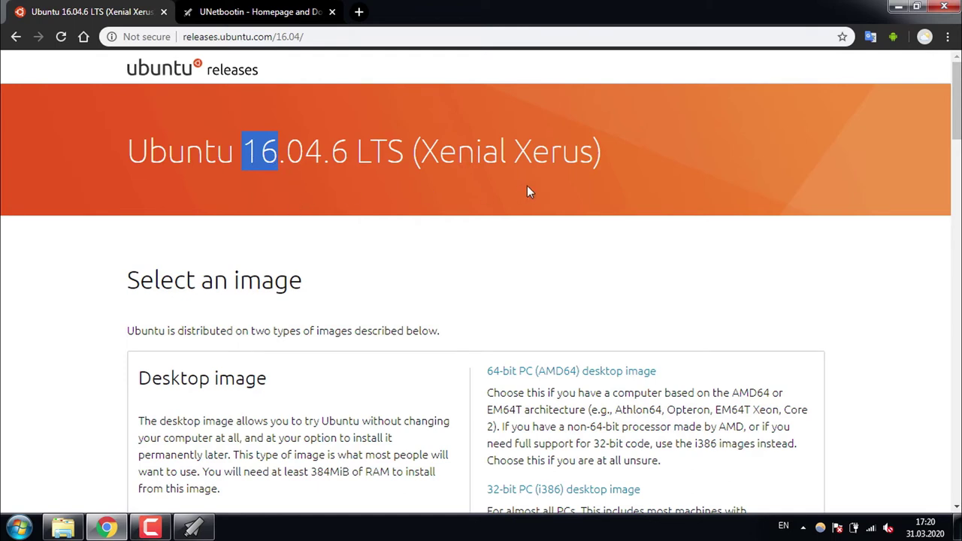
# Switch to UNetbootin, write the chosen Ubuntu image to USB drive E:\, and exit the program once it finishes.
pyautogui.click(193, 528)
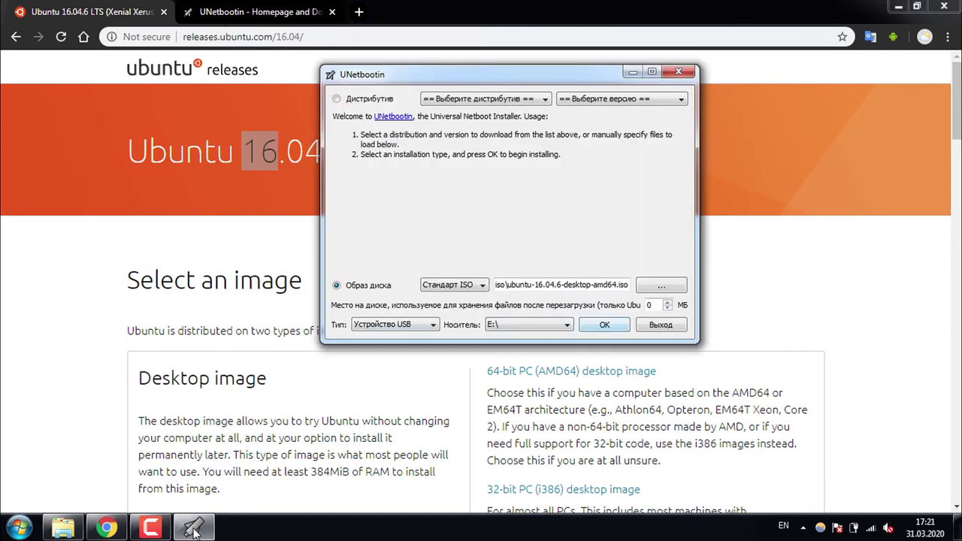
pyautogui.press('Return')
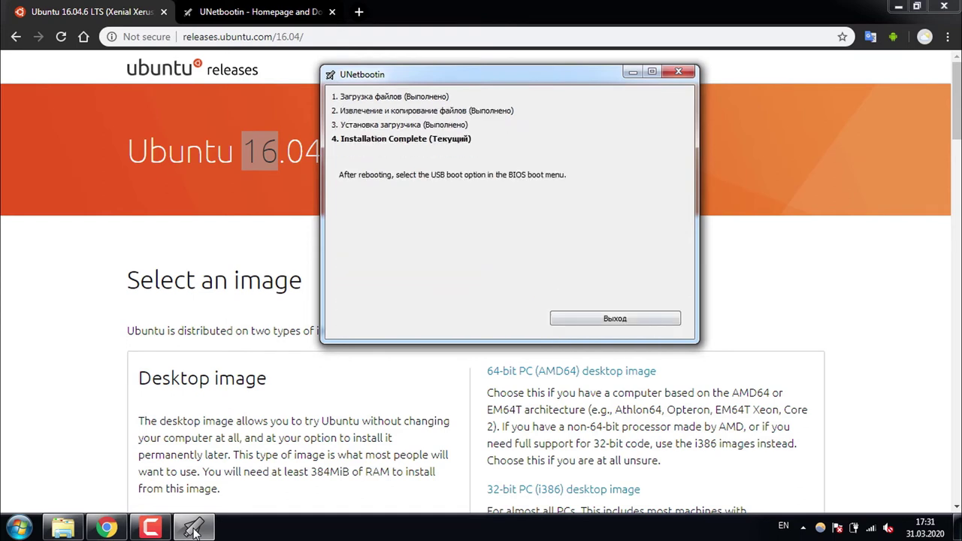
pyautogui.click(596, 322)
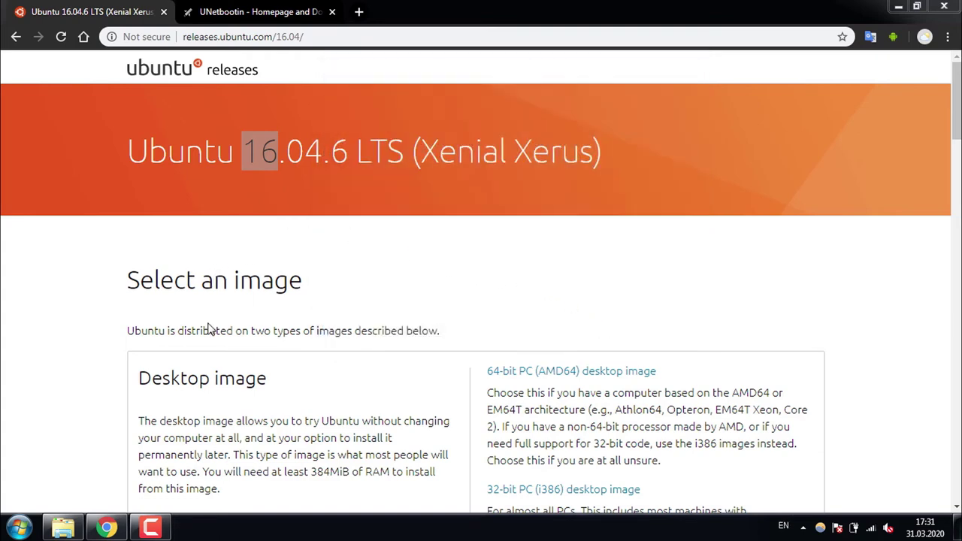
# Search the web for "pavilion g series" in a new browser tab.
pyautogui.press('Escape')
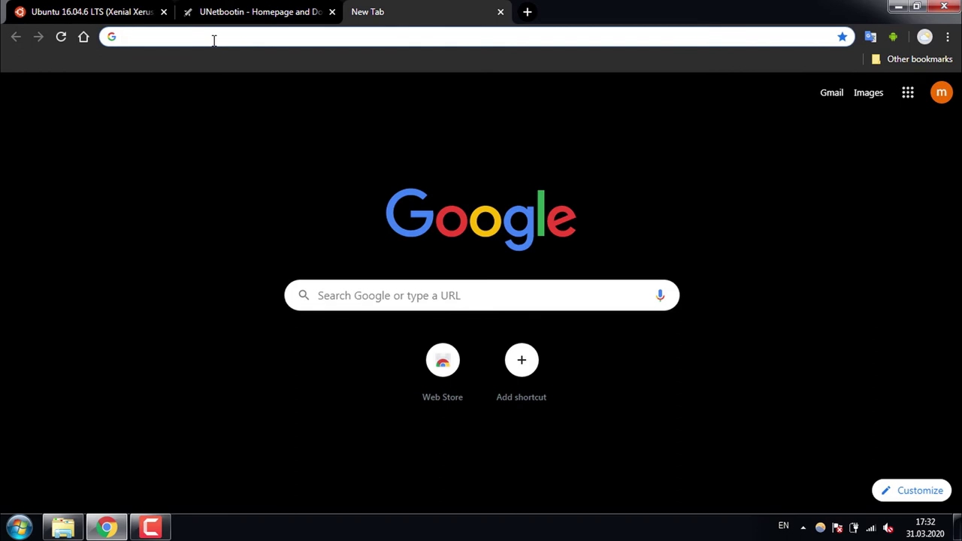
pyautogui.write('pavilion')
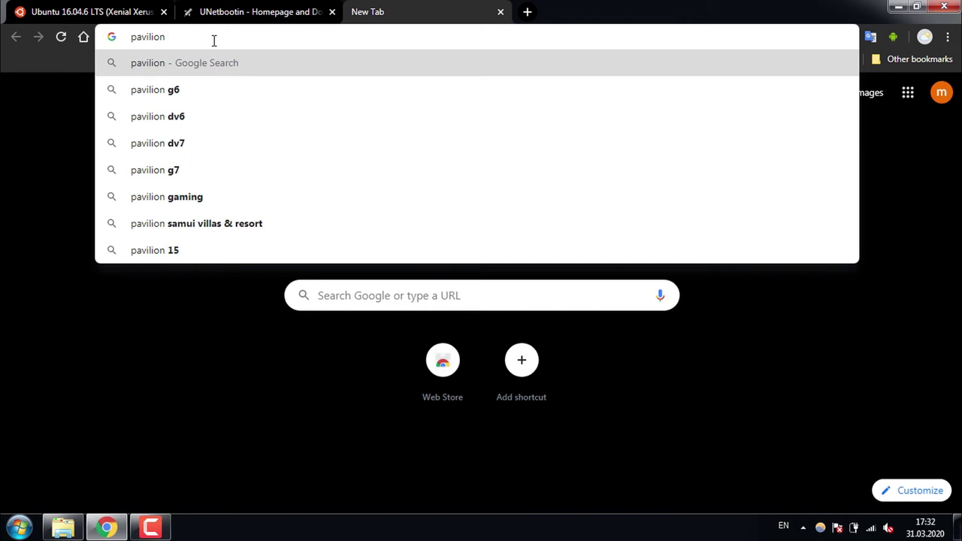
pyautogui.write(' g')
pyautogui.write('series')
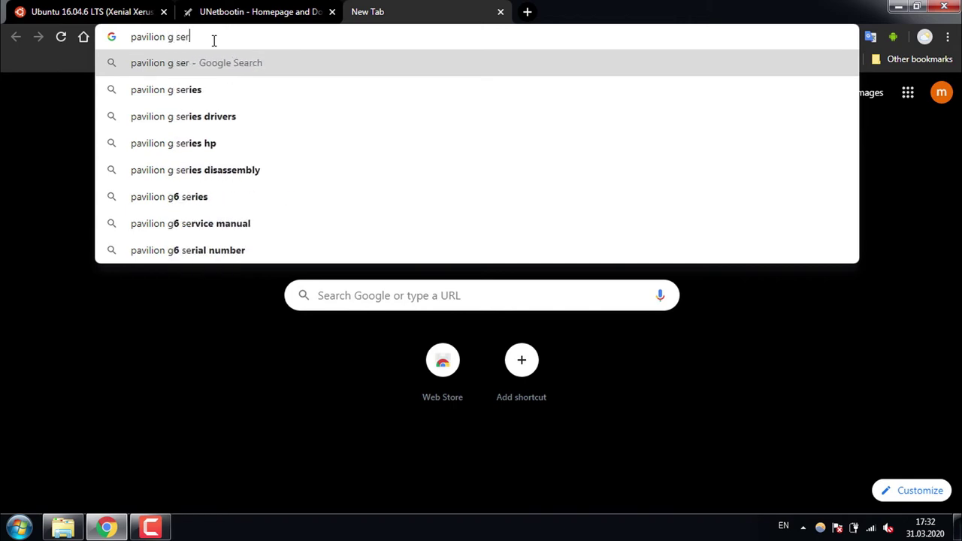
pyautogui.press('Return')
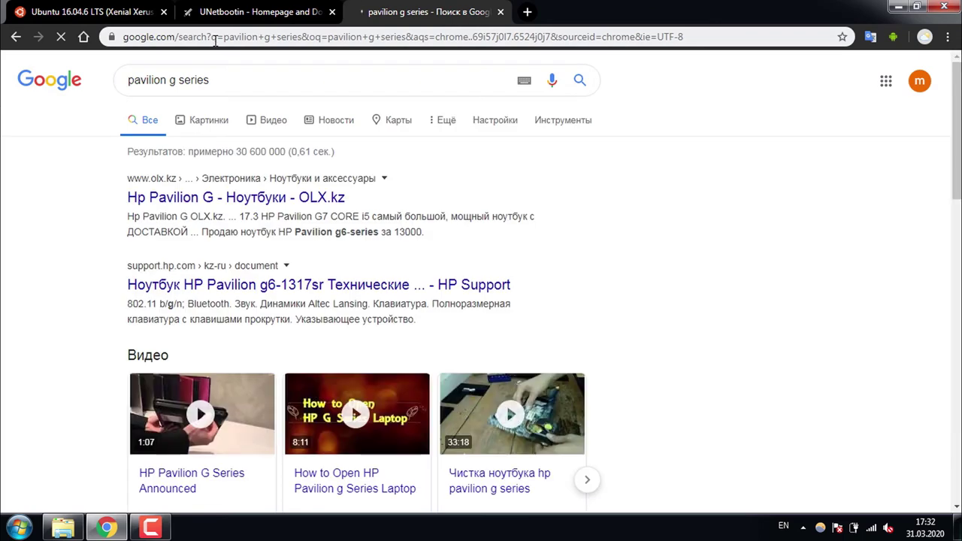
# Refine the search to "pavilion g series bios" and read the accepted solution in the HP forum thread on entering the BIOS.
pyautogui.click(243, 80)
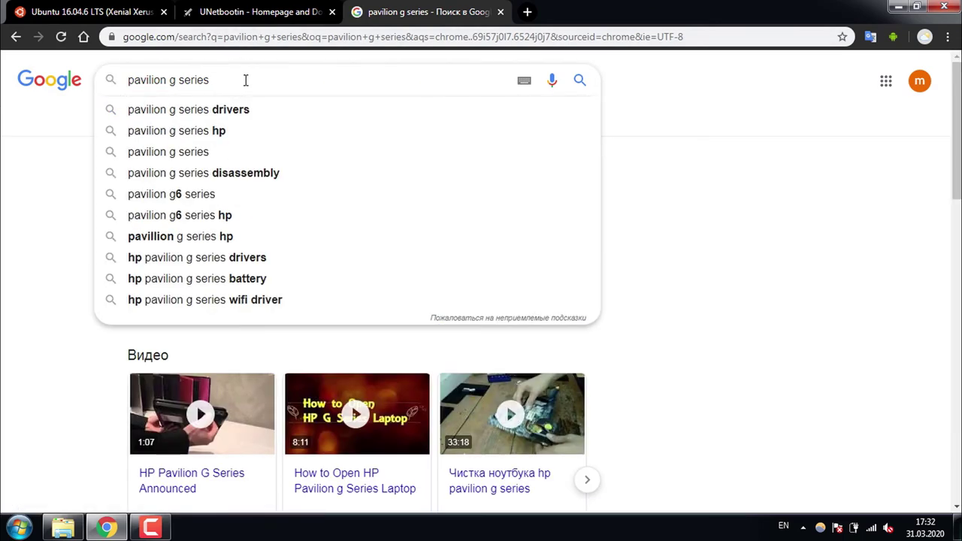
pyautogui.write('bios')
pyautogui.press('Return')
pyautogui.click(172, 339)
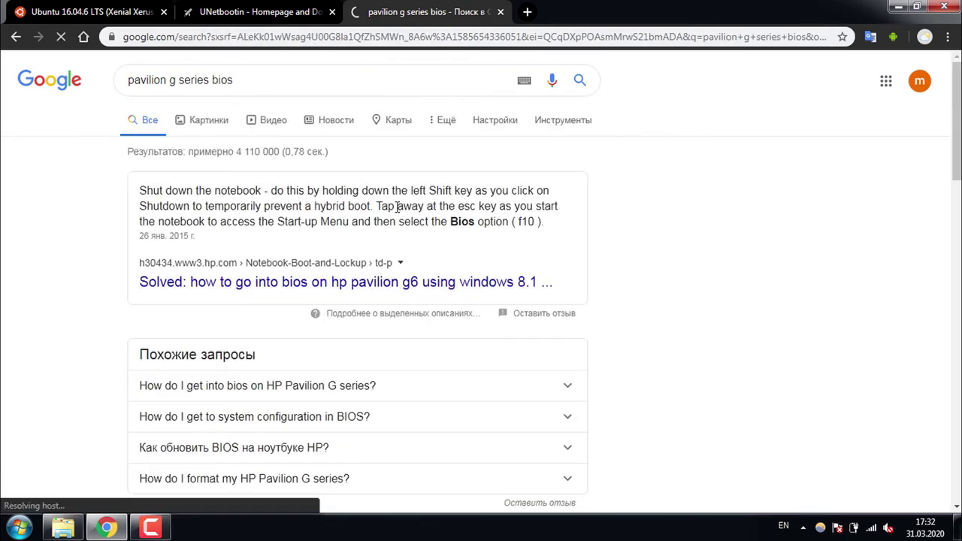
pyautogui.scroll(-5, 416, 263)
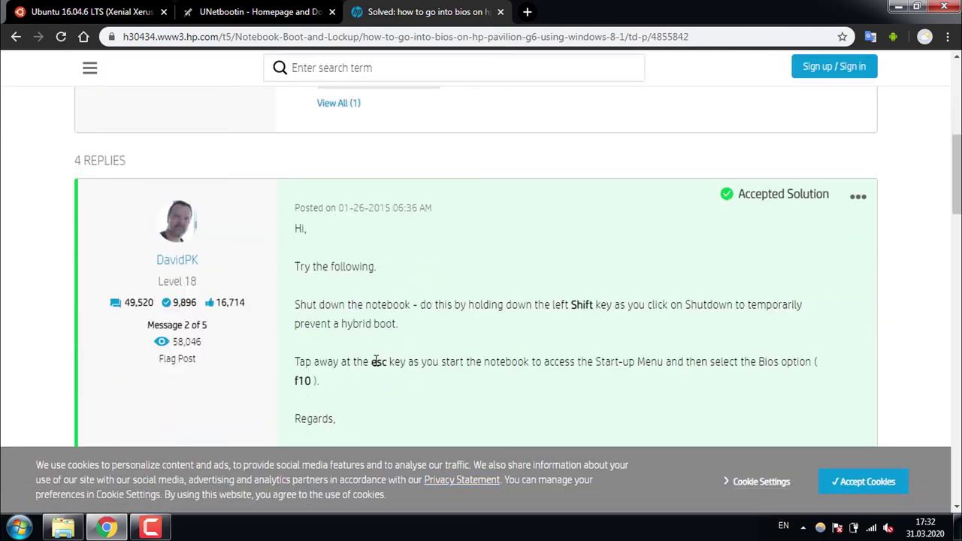
pyautogui.middleClick(397, 14)
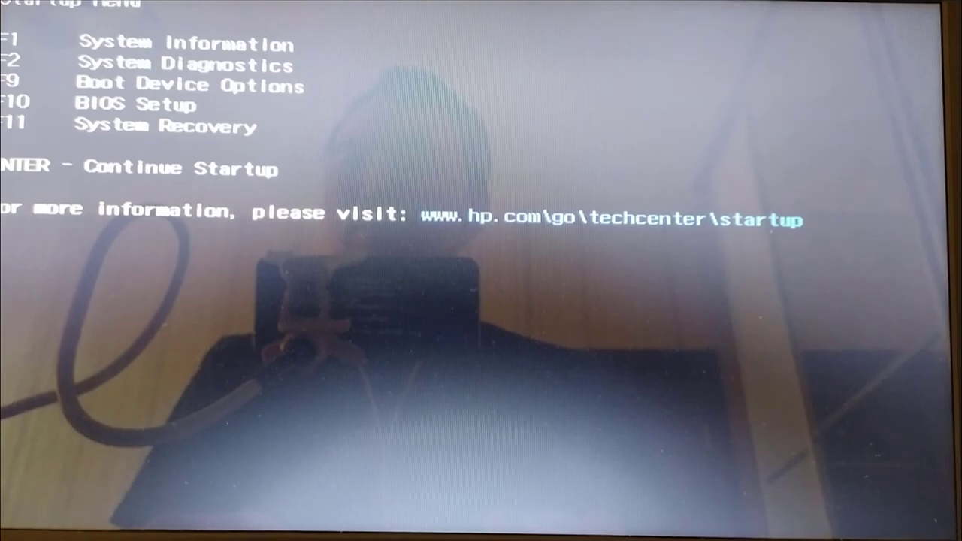
# Open Boot Device Options from the laptop's startup menu and boot from Generic Flash Disk.
pyautogui.press('F9')
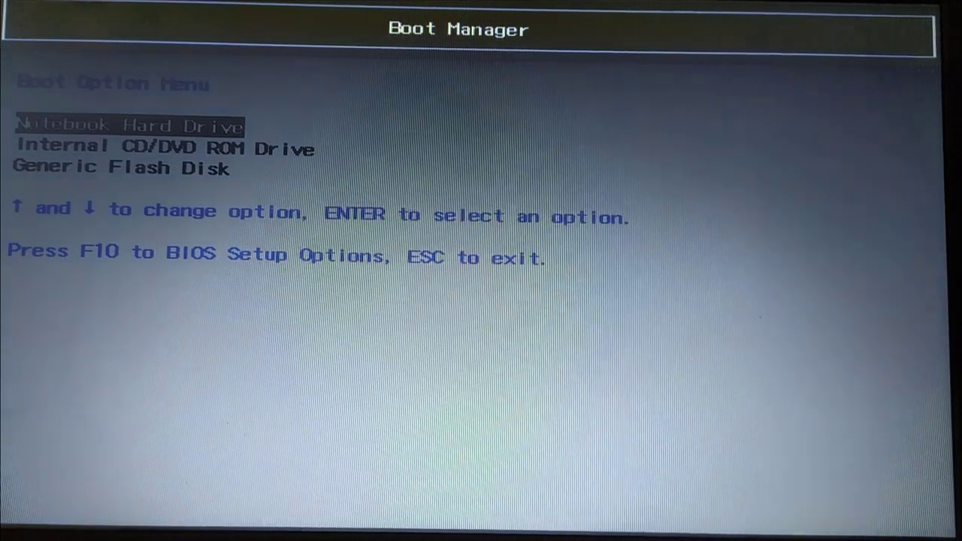
pyautogui.press('Down')
pyautogui.press('Down')
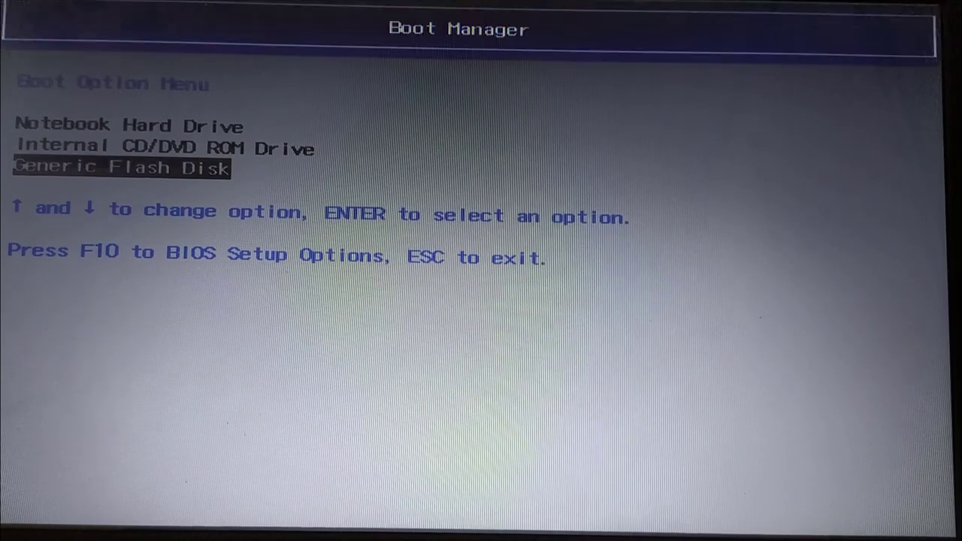
pyautogui.press('Return')
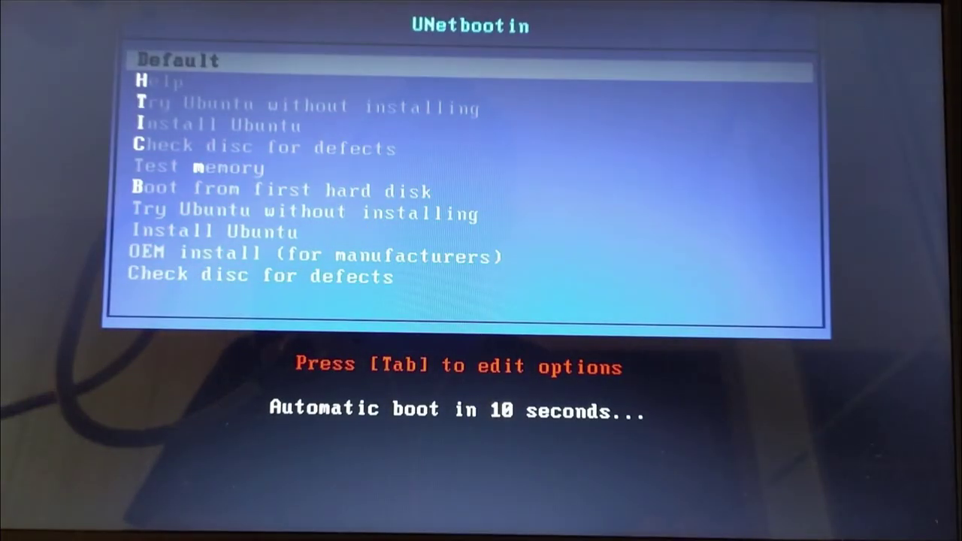
# Select the first "Try Ubuntu without installing" entry in the UNetbootin boot menu.
pyautogui.press('Down')
pyautogui.press('Down')
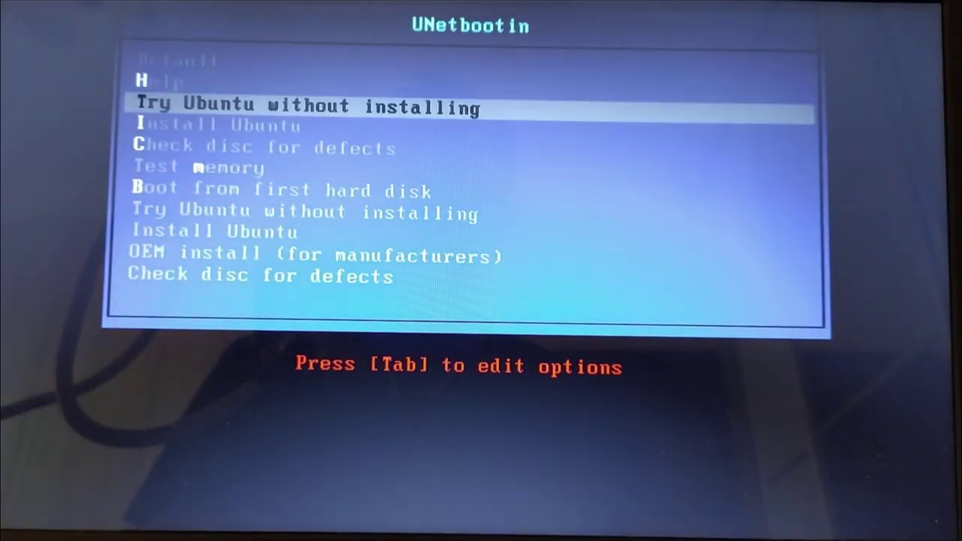